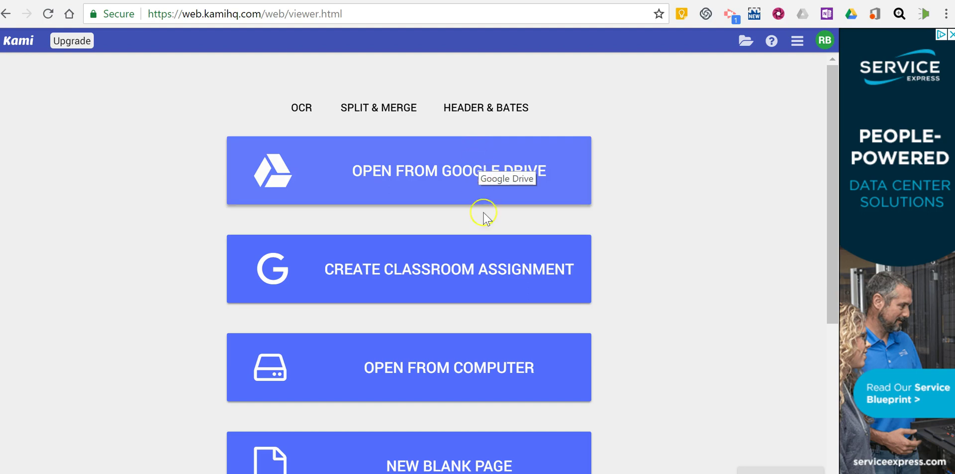
Open 'Ten Ways to Use Google Earth (1).pdf' from the Desktop and scroll down to section 1.
click(437, 375)
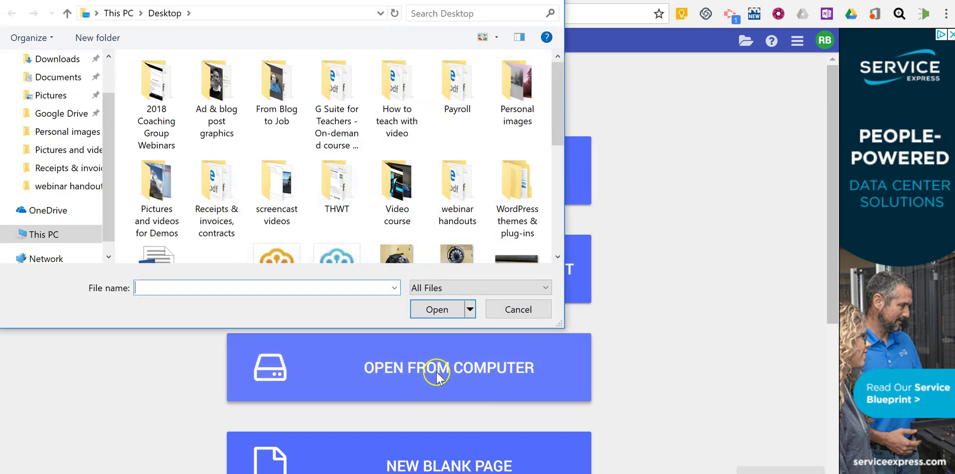
drag(558, 94, 558, 190)
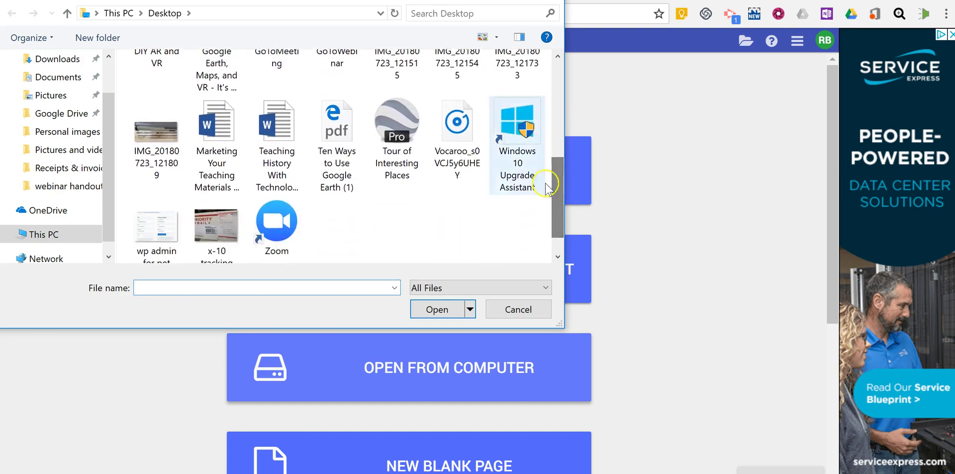
click(337, 130)
click(428, 311)
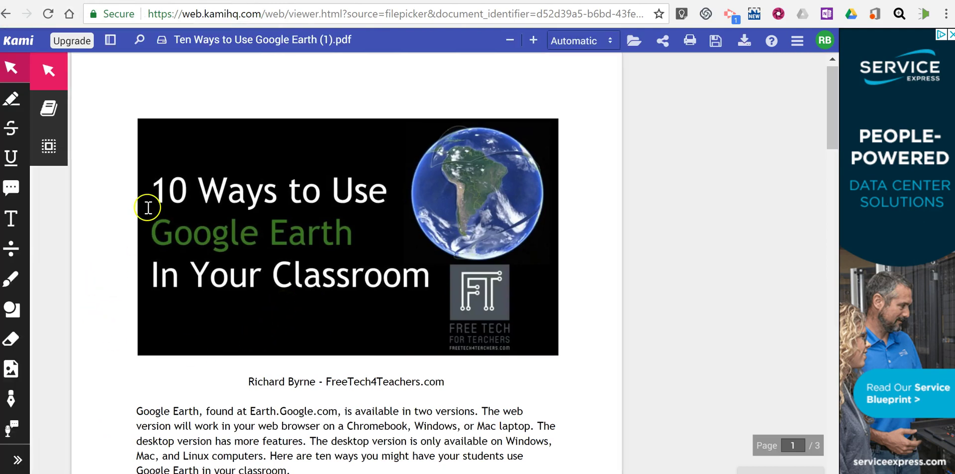
scroll(145, 207, down, 2)
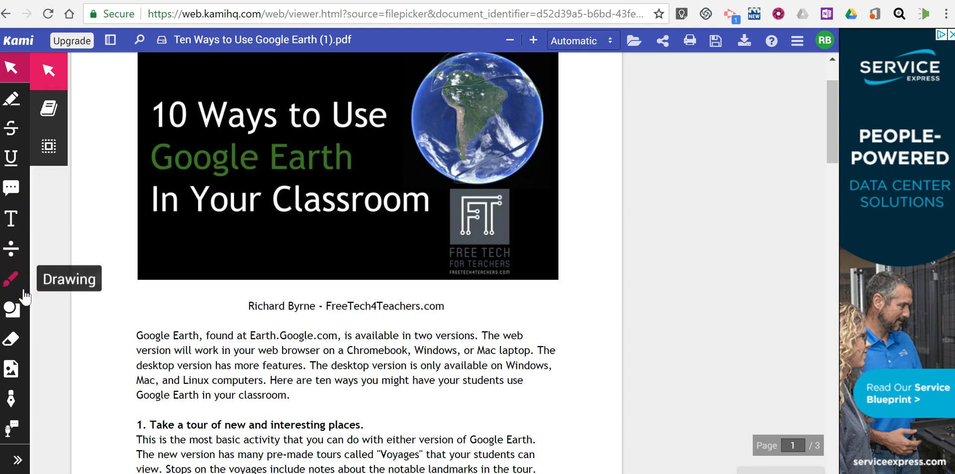
scroll(100, 294, down, 4)
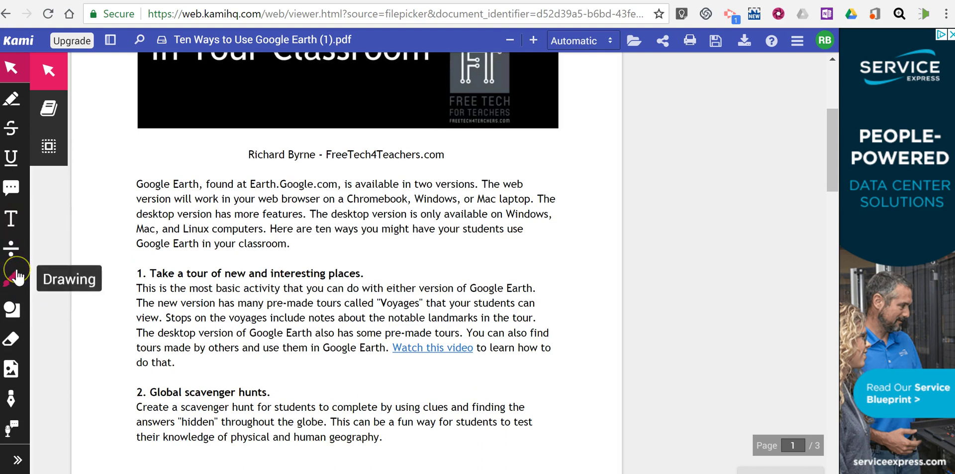
Draw a green freehand line, thickness 2, under the sentence 'The desktop version has more features.'.
click(19, 277)
click(48, 391)
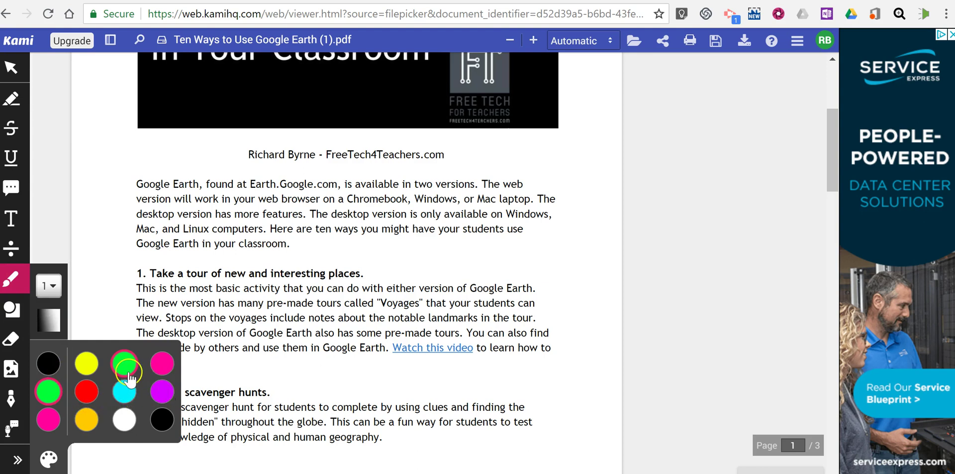
click(49, 288)
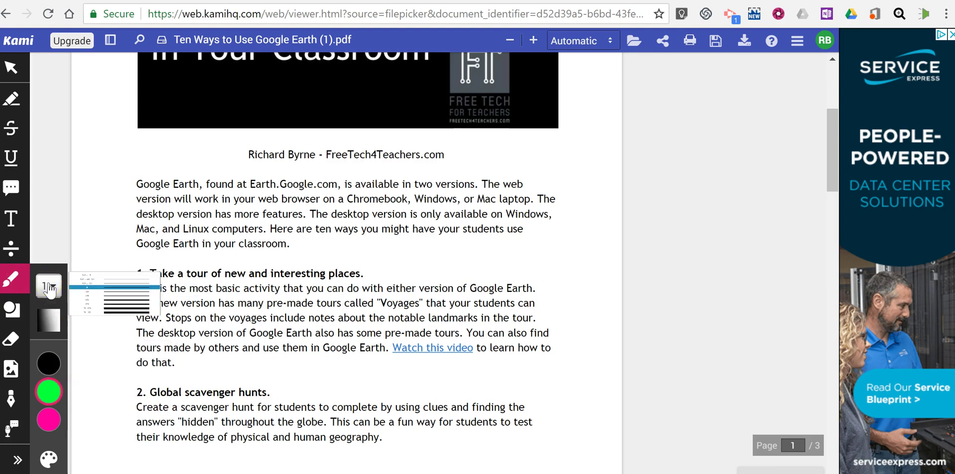
click(111, 359)
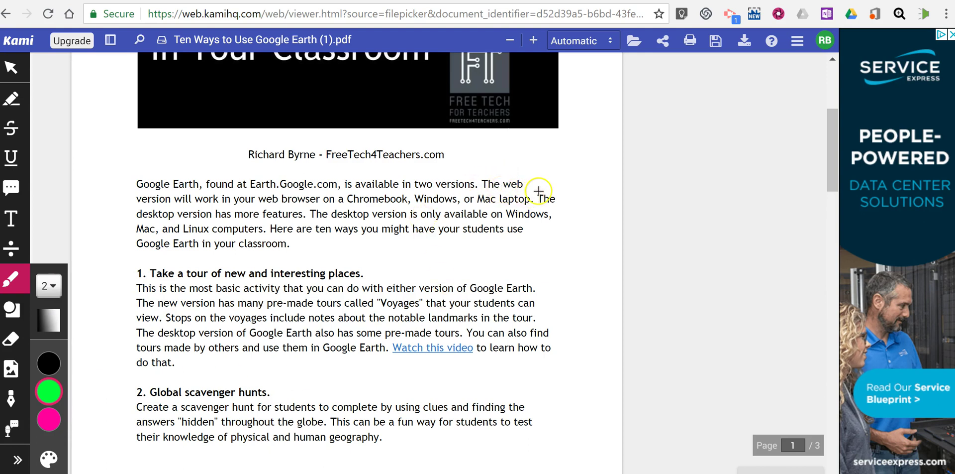
mouse_move(539, 190)
mouse_down()
mouse_move(520, 205)
mouse_move(179, 199)
mouse_move(127, 215)
mouse_move(172, 232)
mouse_move(293, 231)
mouse_move(320, 197)
mouse_move(326, 205)
mouse_up()
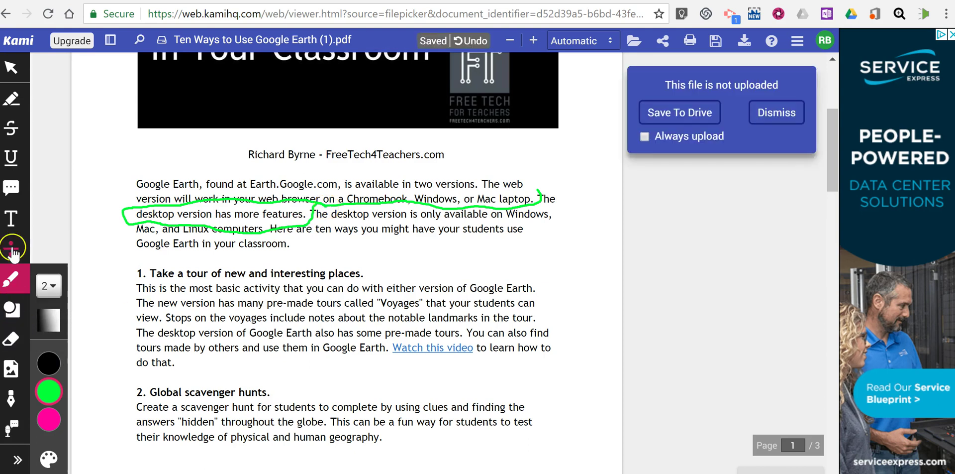
Comment beside 'The desktop version': Replace desktop version with "Pro" version, dismissing the voice-typing prompt.
click(15, 192)
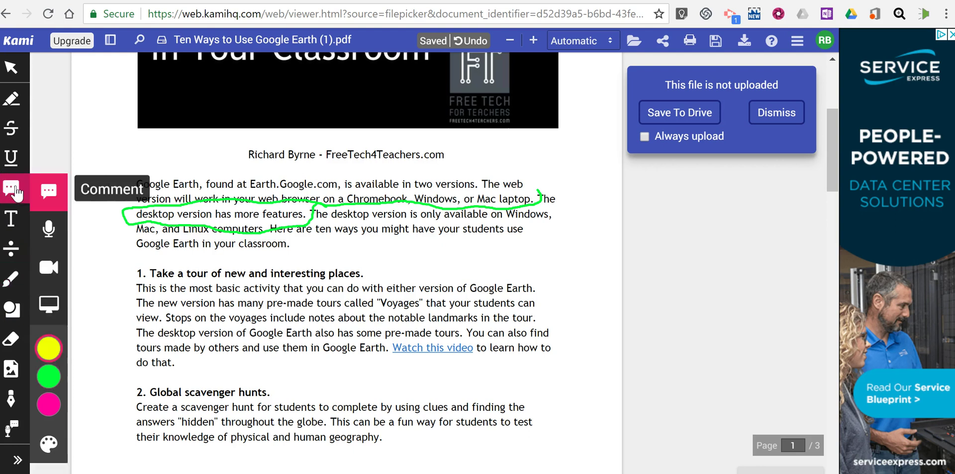
click(553, 198)
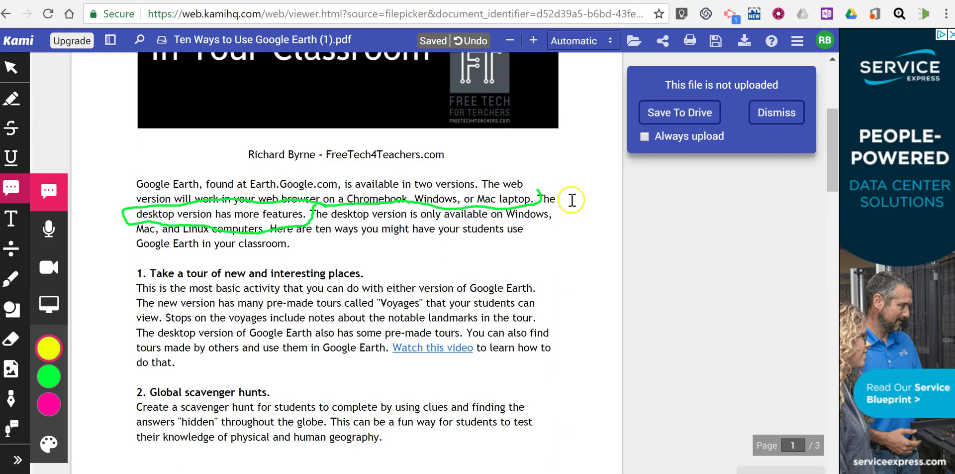
click(570, 198)
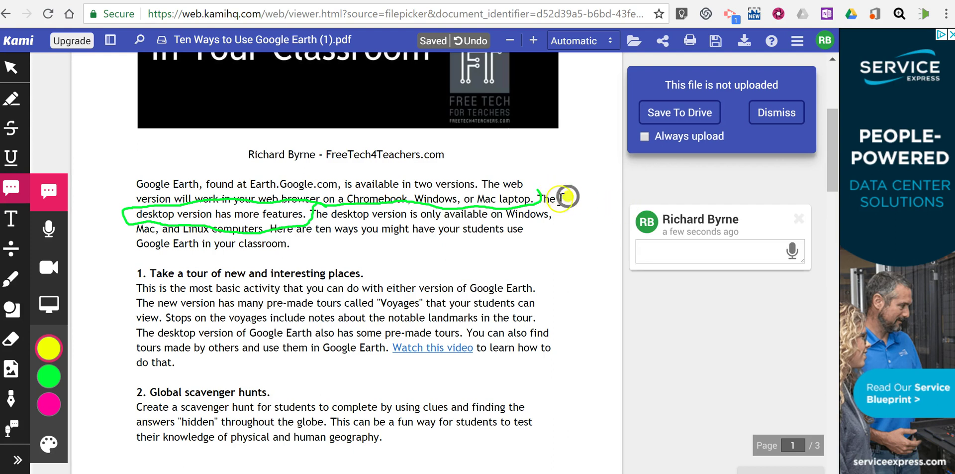
click(567, 197)
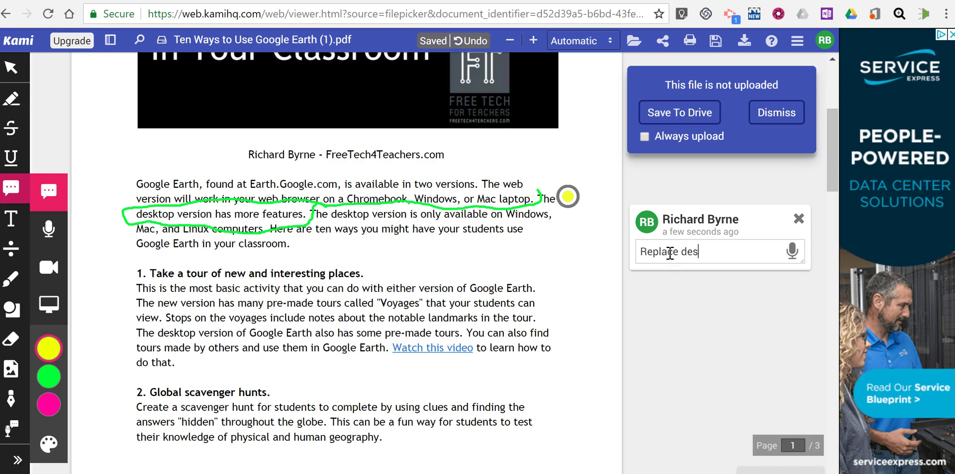
text(ktop ver)
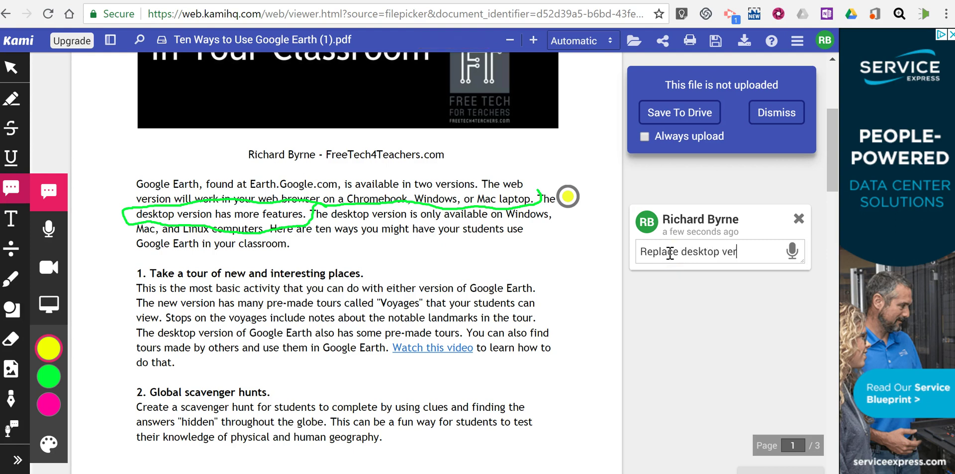
text(sion with "Pro" version.)
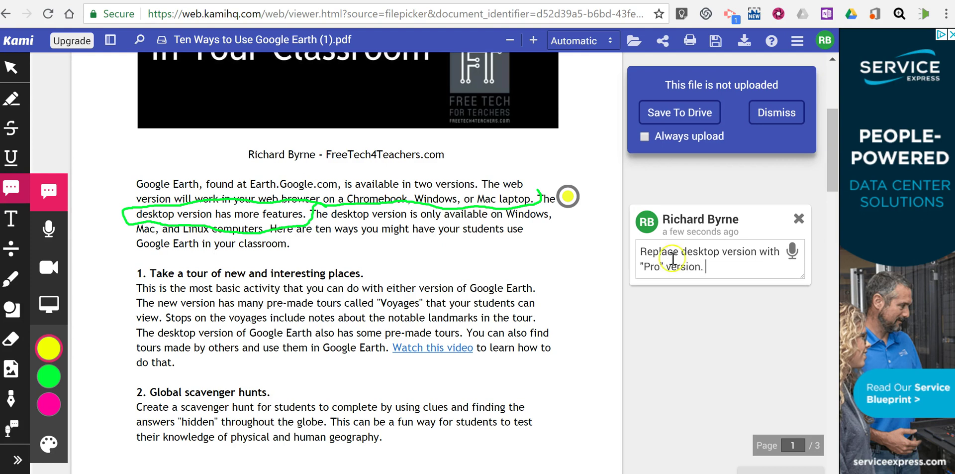
click(793, 253)
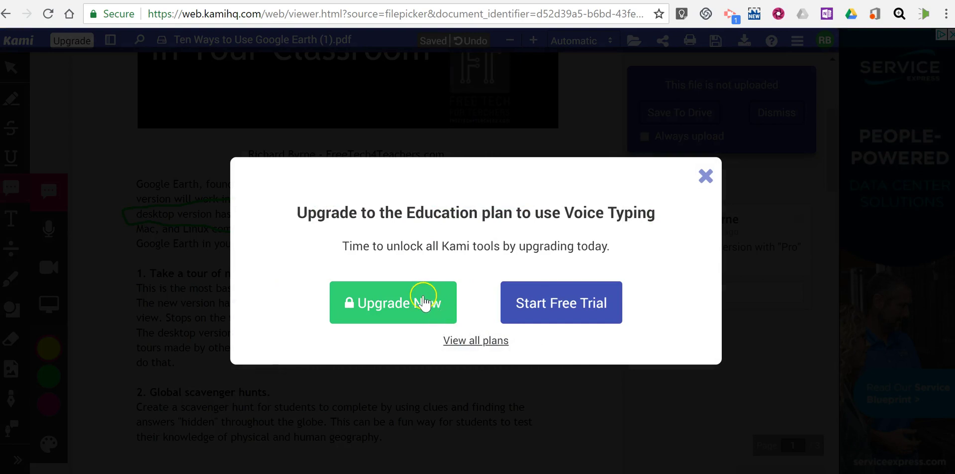
click(702, 185)
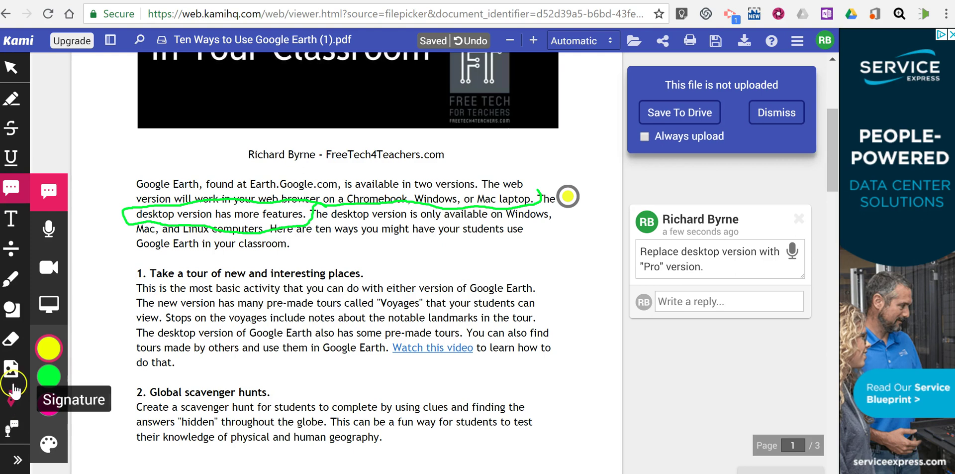
Draw a pink box over the section 1 paragraph and comment 'Make this shorter.' beside it.
click(25, 317)
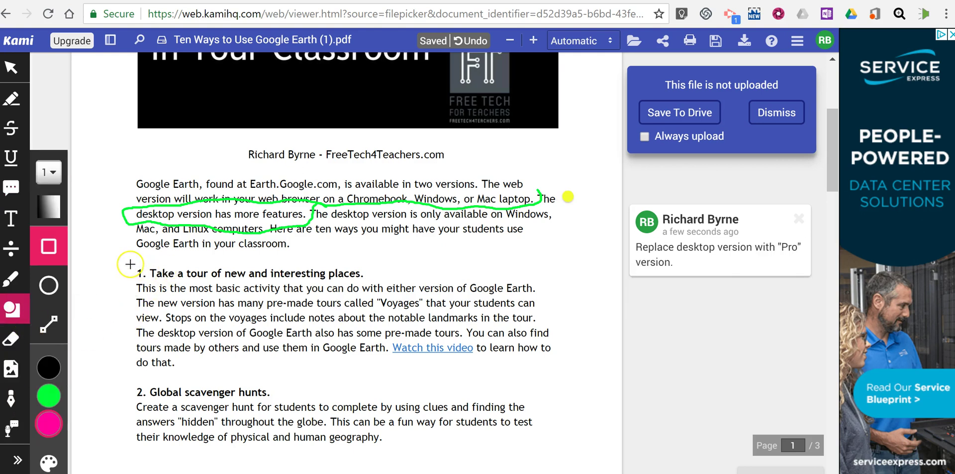
drag(132, 264, 570, 377)
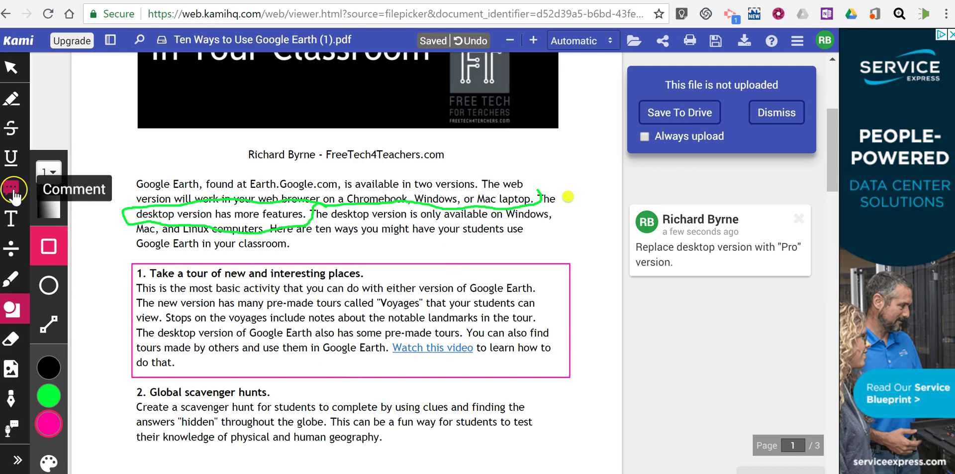
click(12, 188)
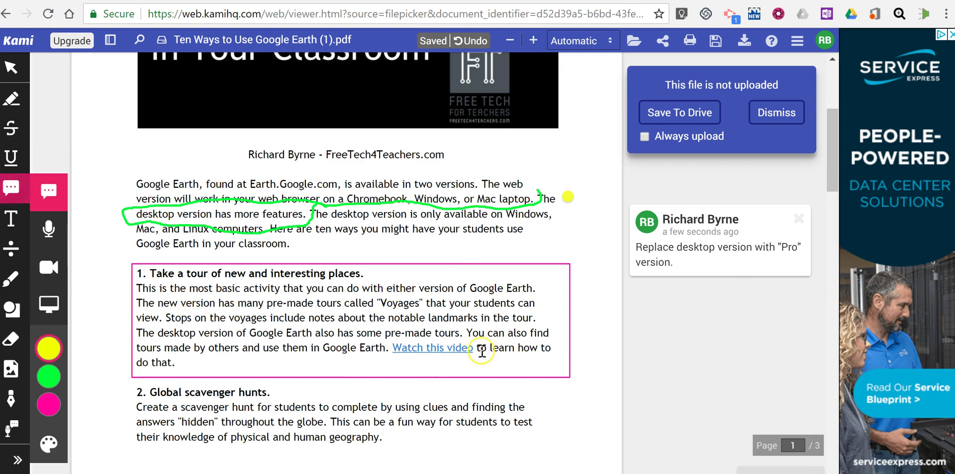
click(569, 291)
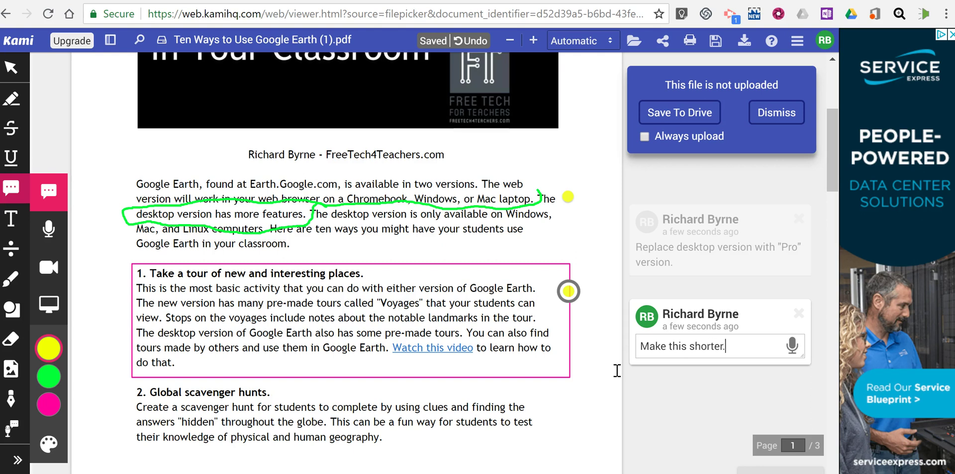
click(659, 392)
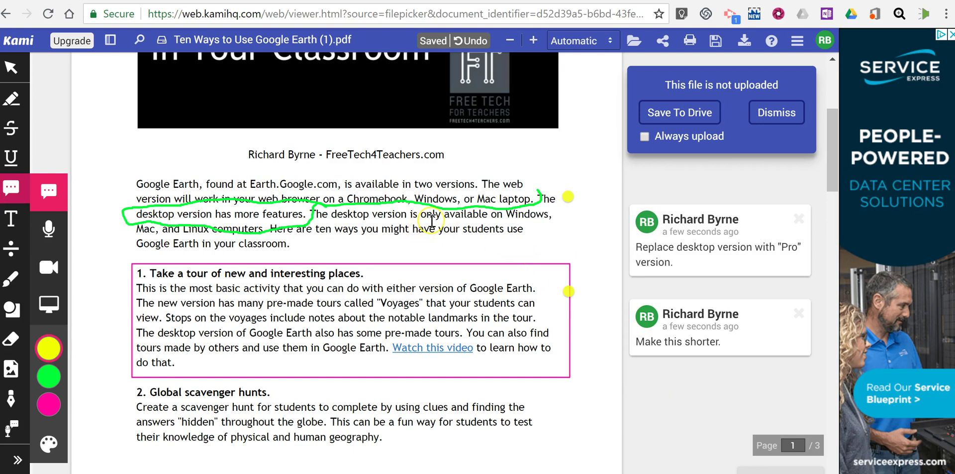
scroll(428, 219, up, 5)
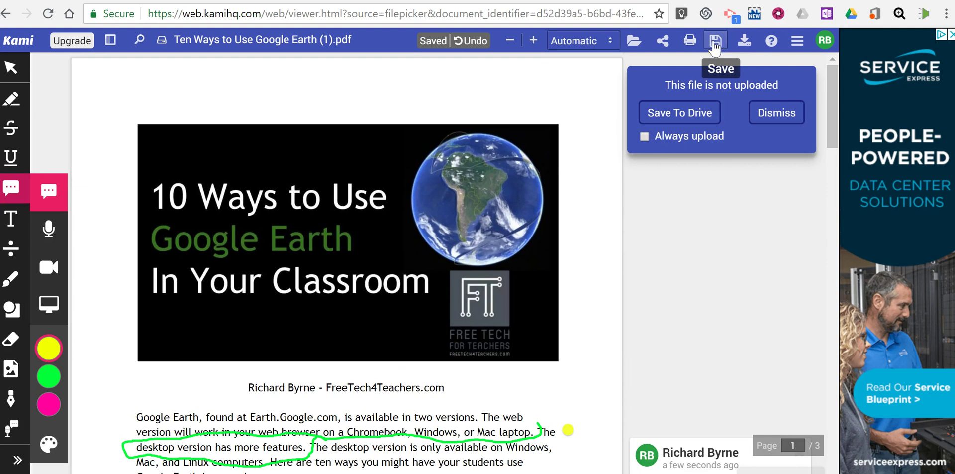
click(714, 45)
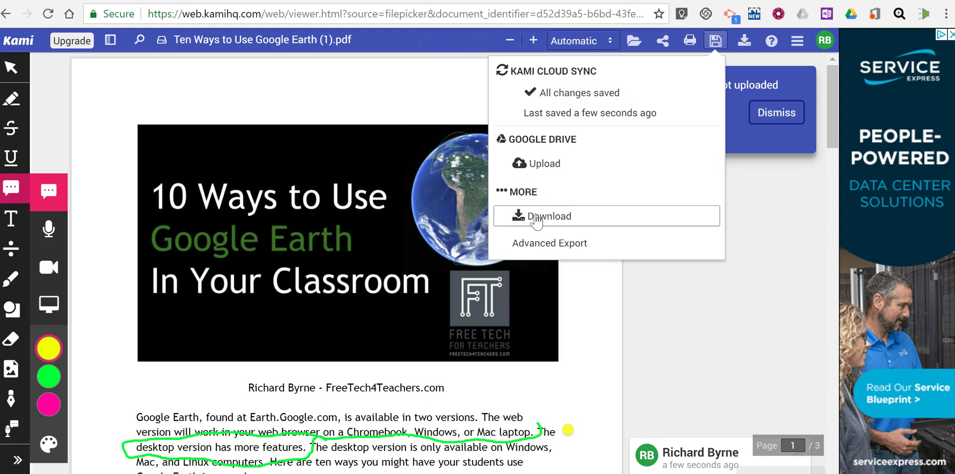
click(772, 350)
click(783, 111)
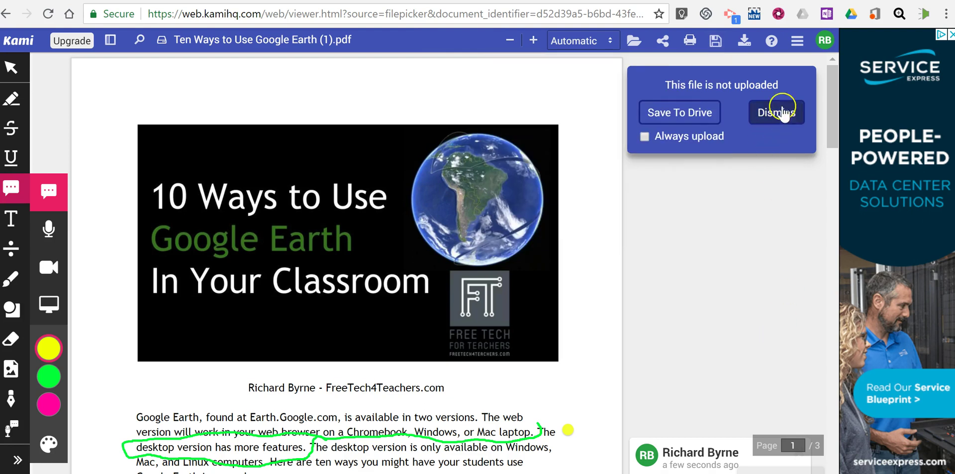
click(798, 42)
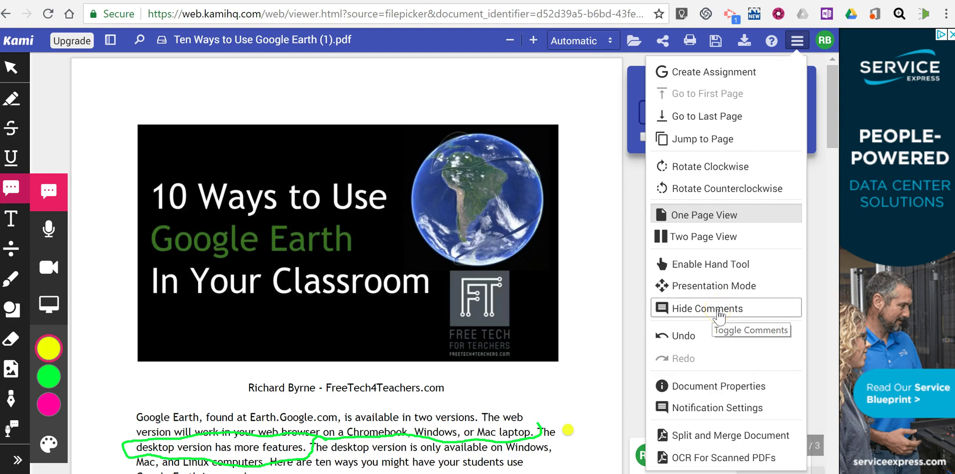
click(726, 240)
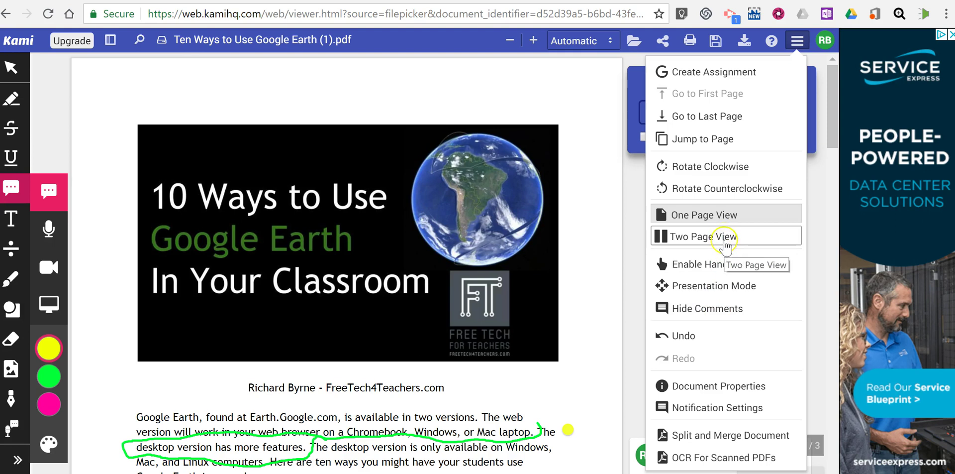
click(625, 360)
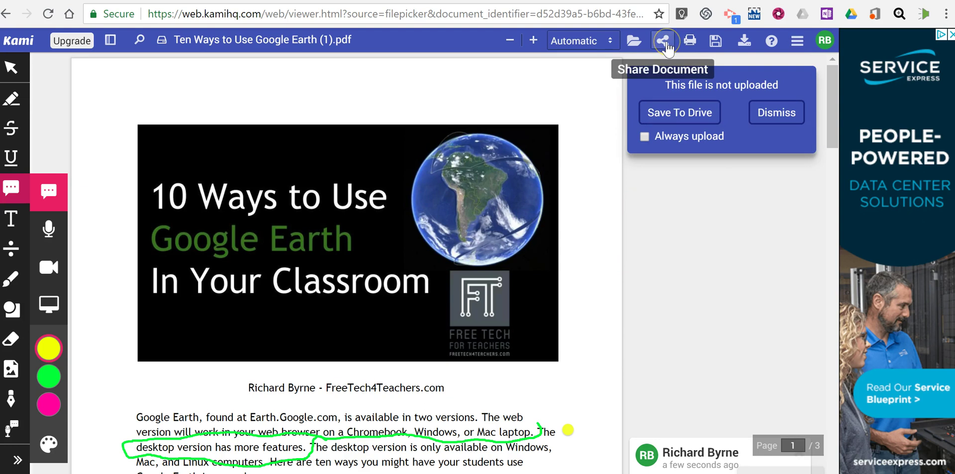
Upload the PDF to Kami to get a share link.
click(665, 42)
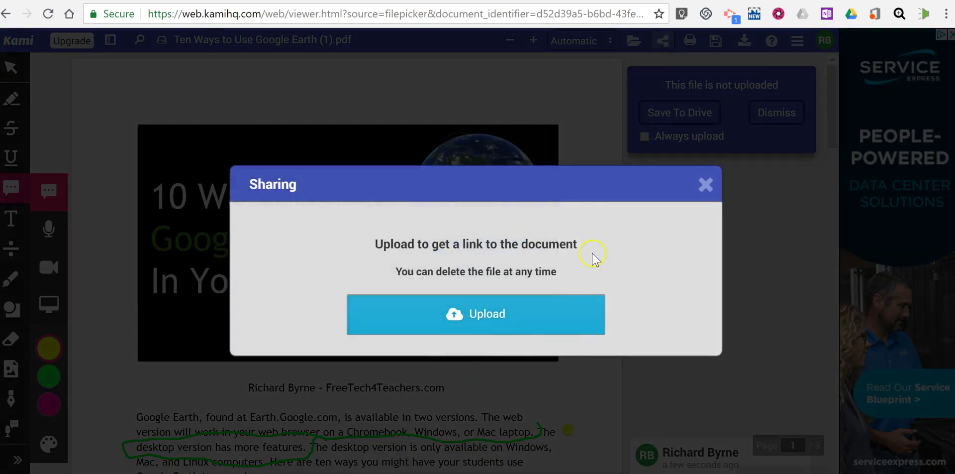
click(482, 319)
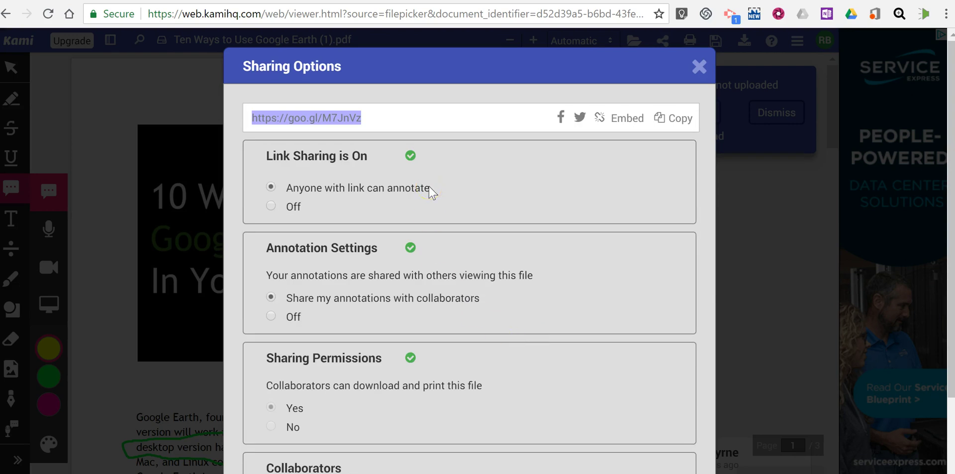
click(354, 116)
Keep link sharing and collaborator annotation sharing on, and copy the document's short link.
click(271, 206)
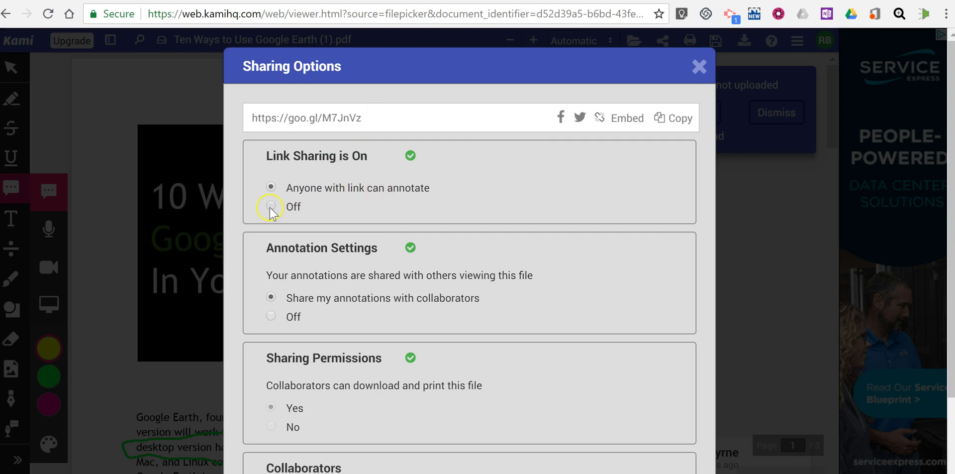
click(271, 187)
click(273, 317)
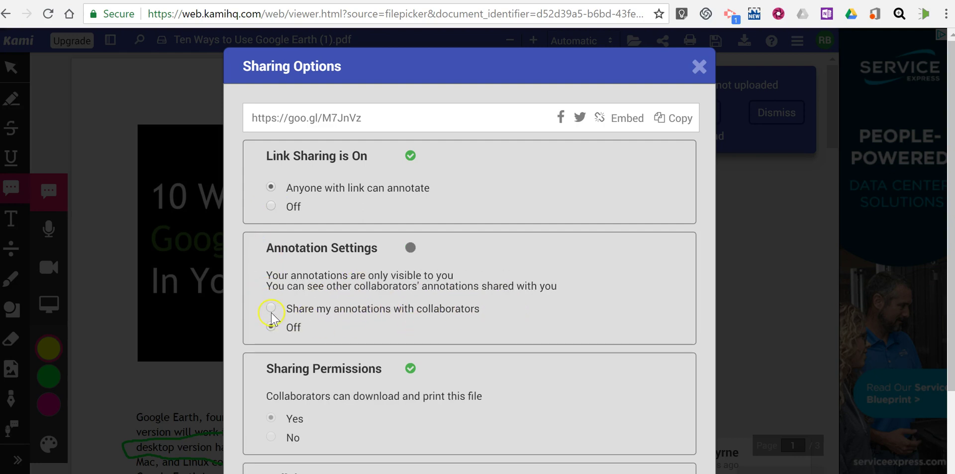
click(272, 304)
scroll(331, 381, down, 2)
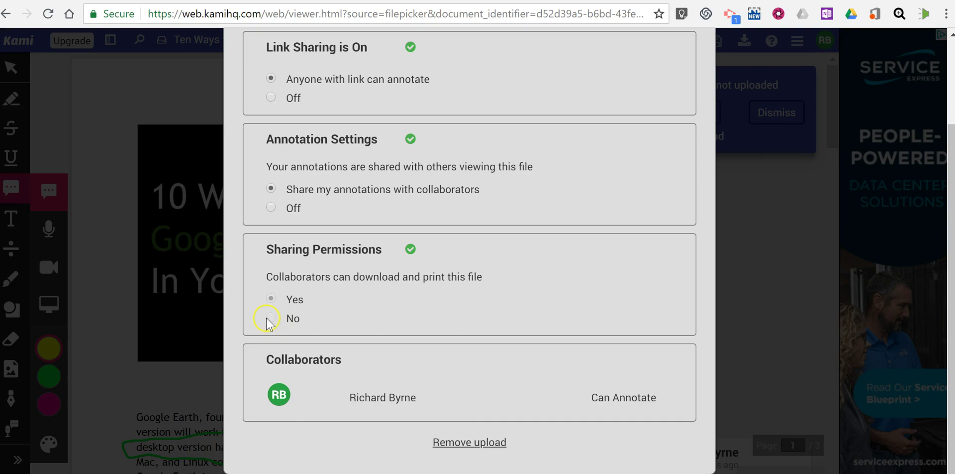
scroll(353, 347, up, 2)
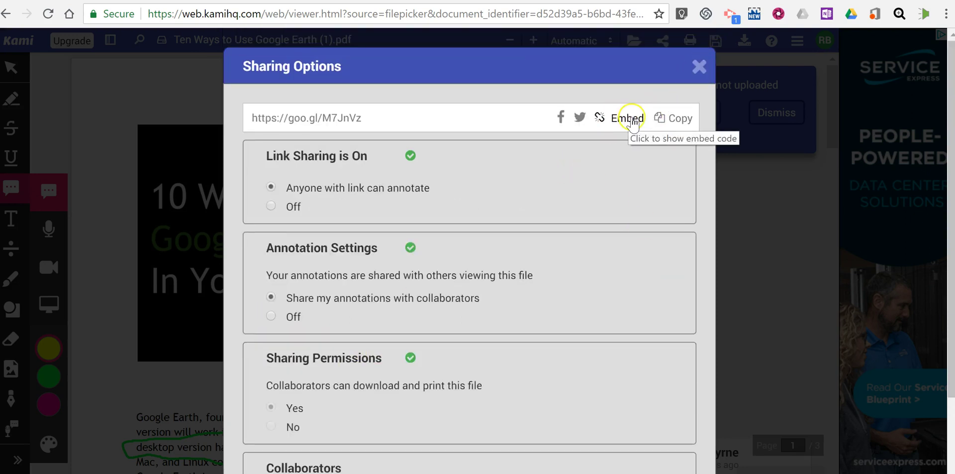
click(676, 125)
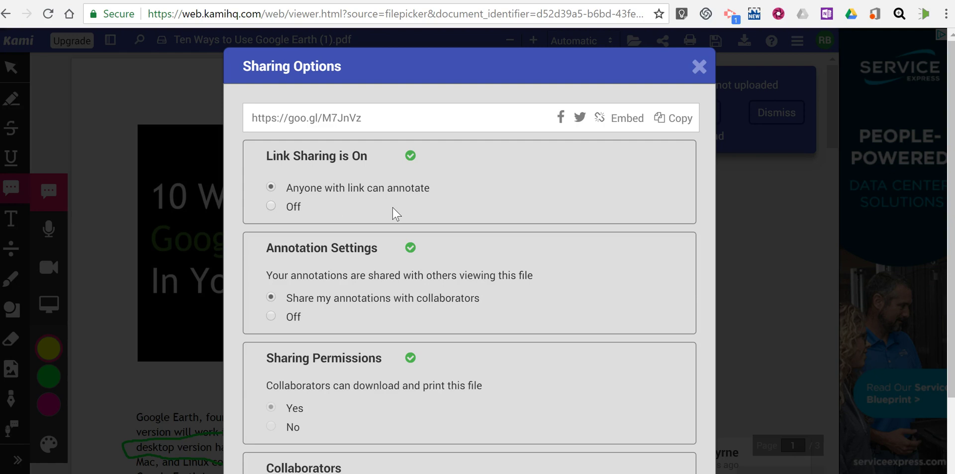
click(699, 66)
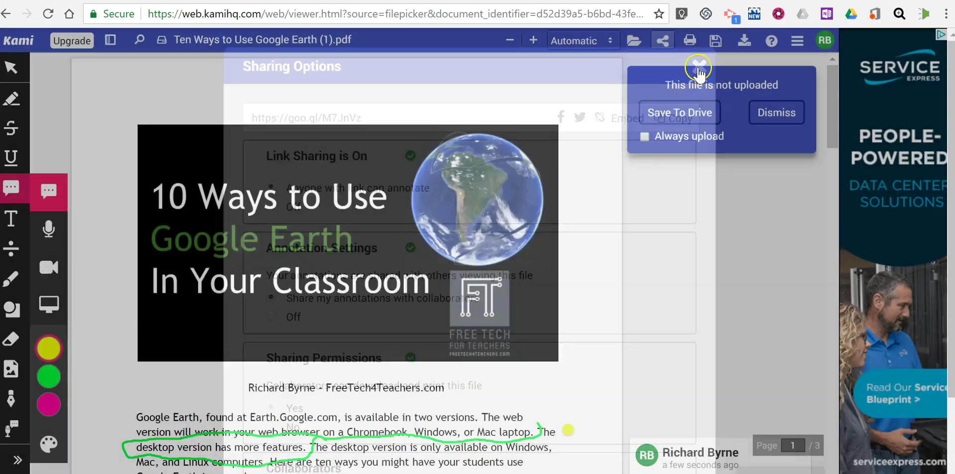
Open the save options to confirm all changes are saved to Kami Cloud Sync.
click(716, 41)
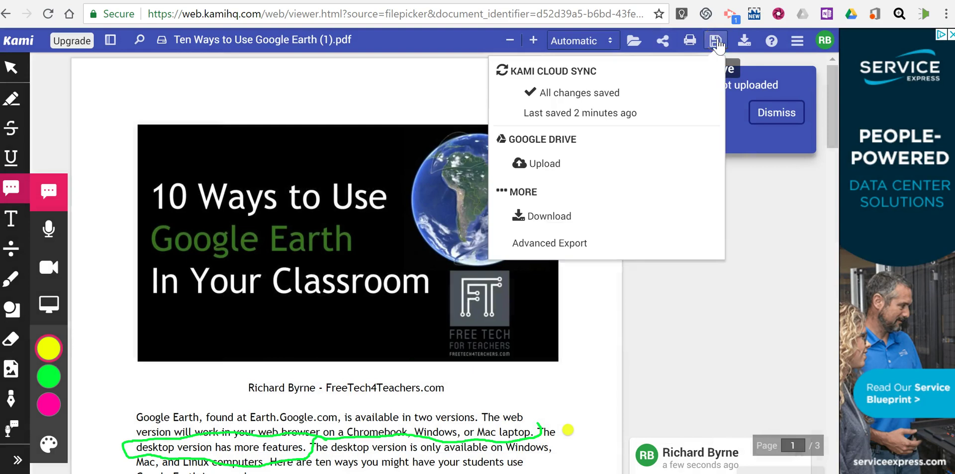